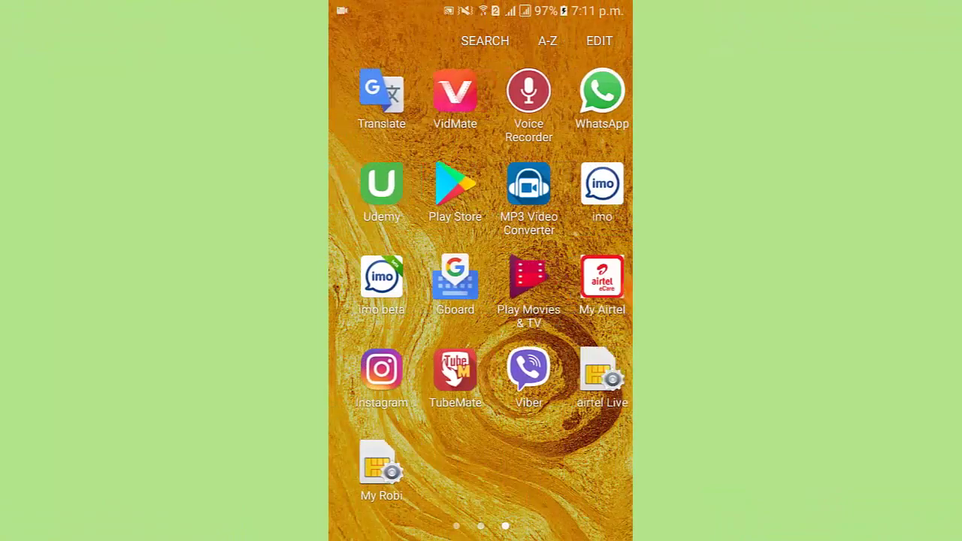
# Page back through the app drawer and return to the home screen.
pyautogui.moveTo(376, 300)
pyautogui.mouseDown()
pyautogui.moveTo(587, 301)
pyautogui.moveTo(375, 301)
pyautogui.mouseUp()
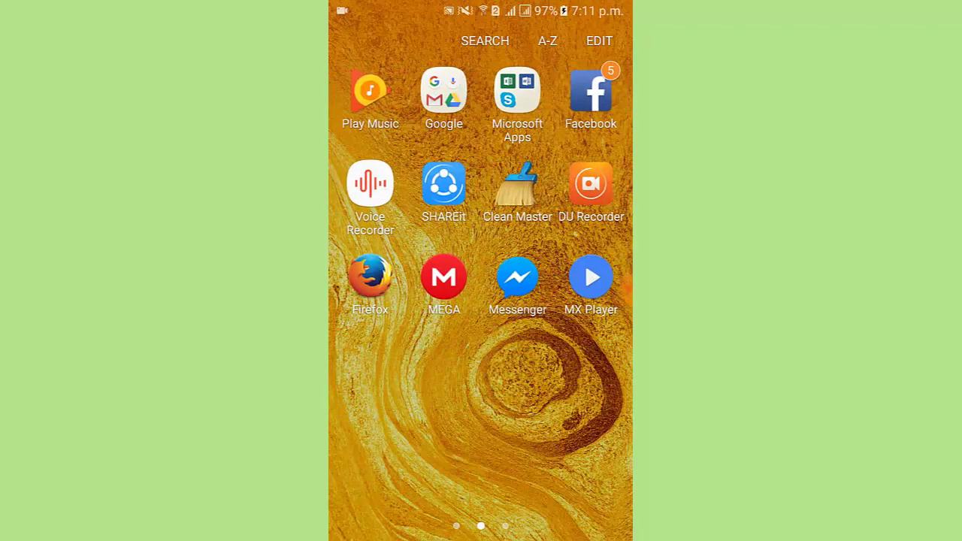
pyautogui.press('Home')
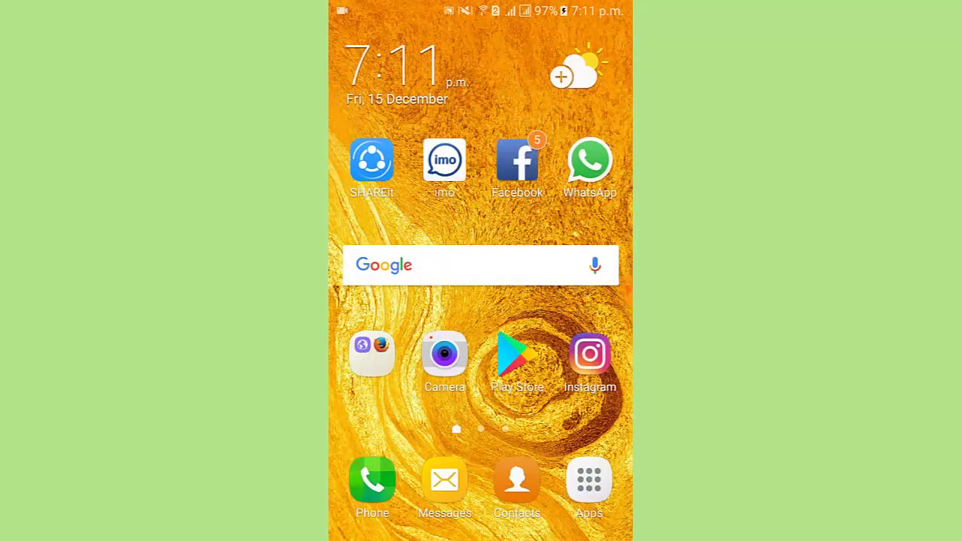
# Search the Play Store for 'wallpaper changer'.
pyautogui.click(517, 357)
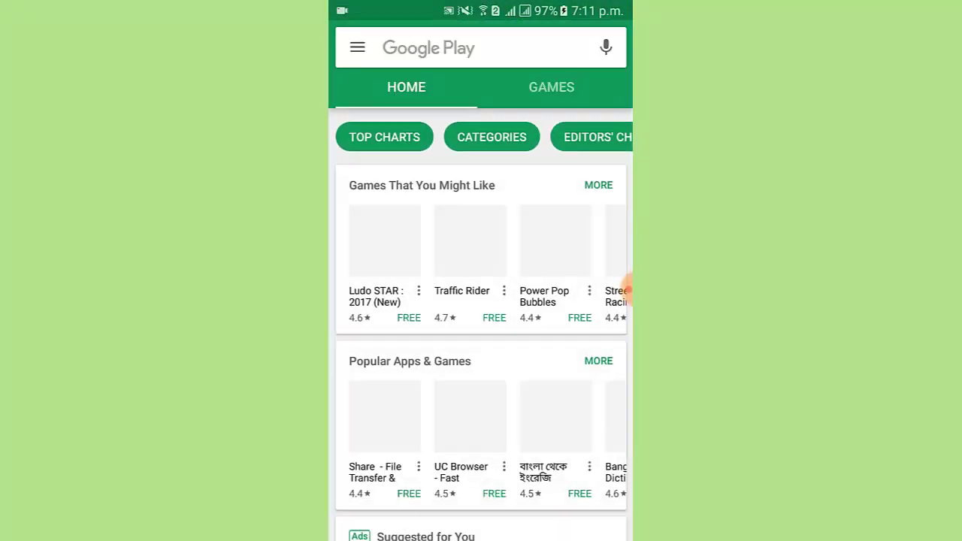
pyautogui.click(428, 48)
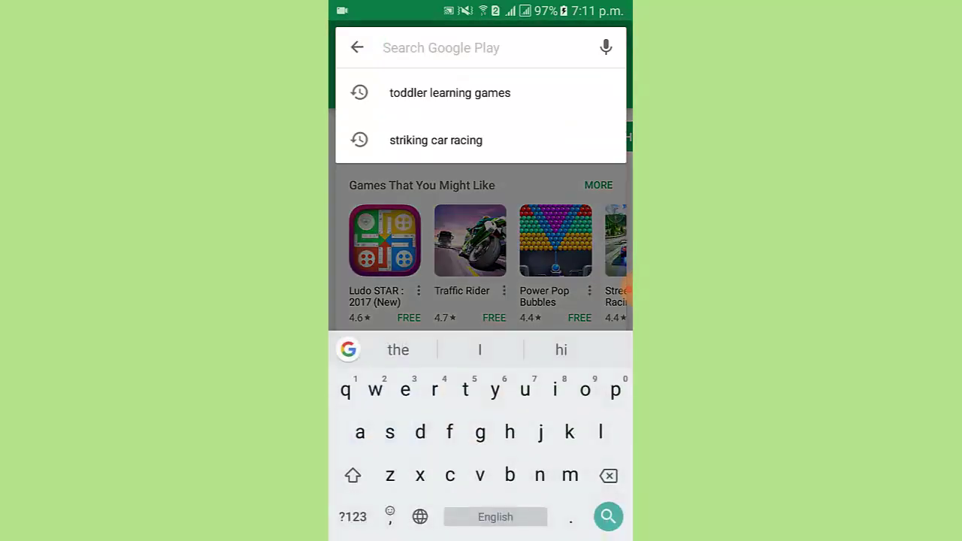
pyautogui.write('wa')
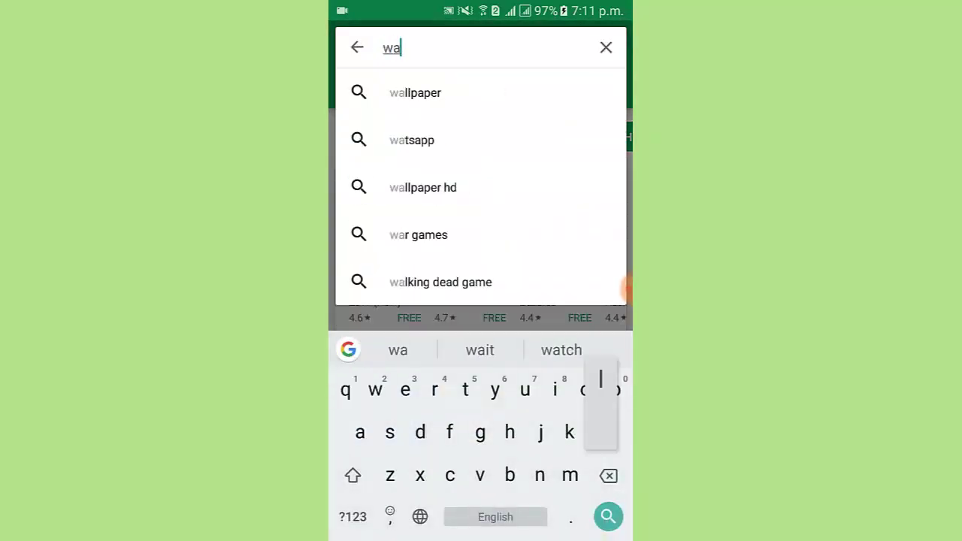
pyautogui.write('llpap')
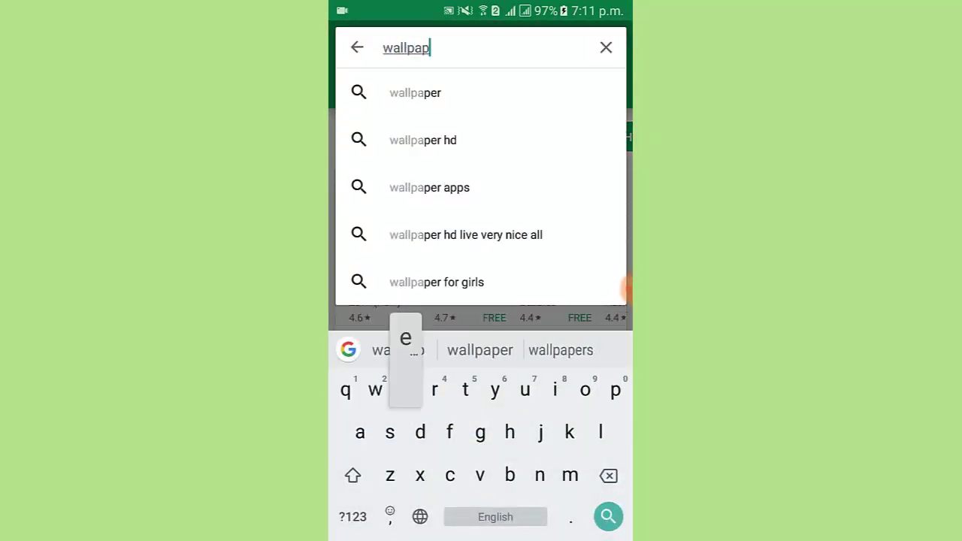
pyautogui.write('er c')
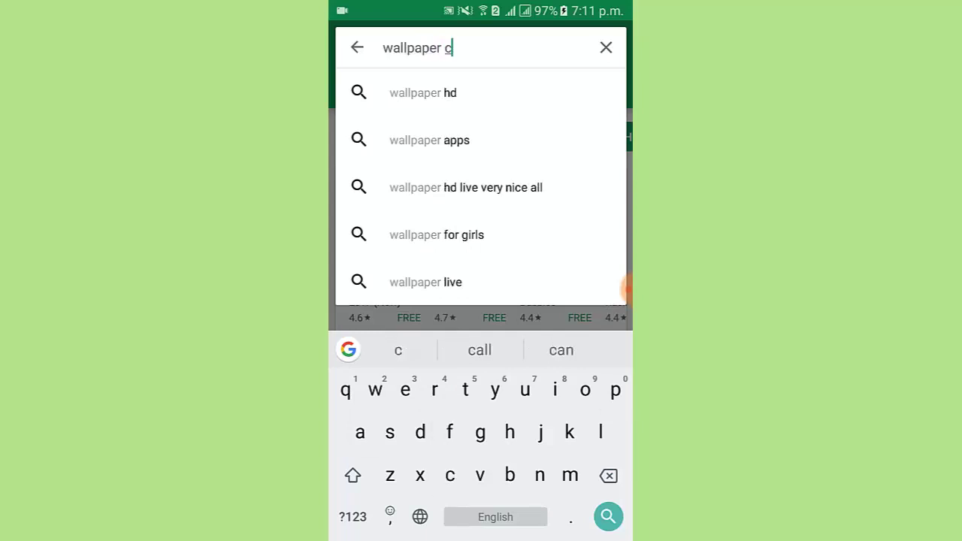
pyautogui.write('hanger')
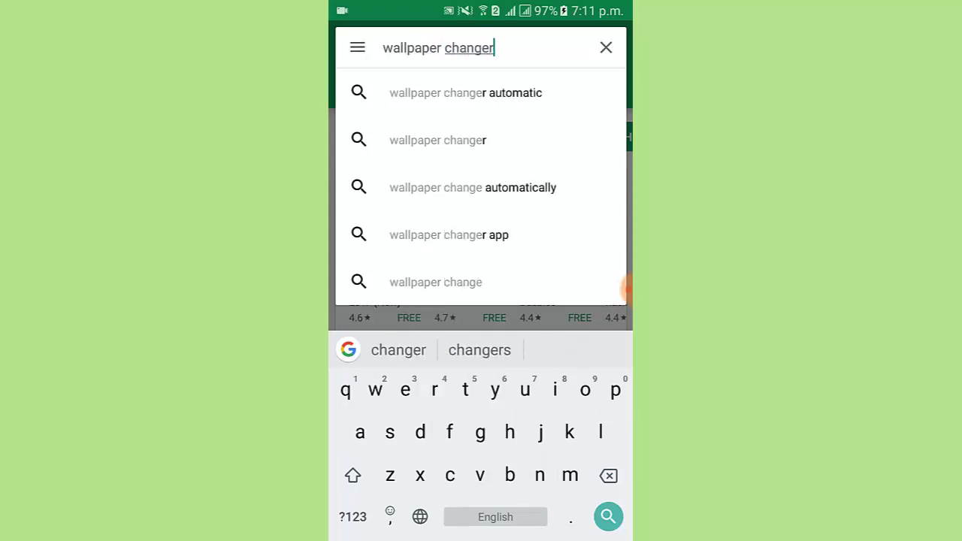
pyautogui.press('Return')
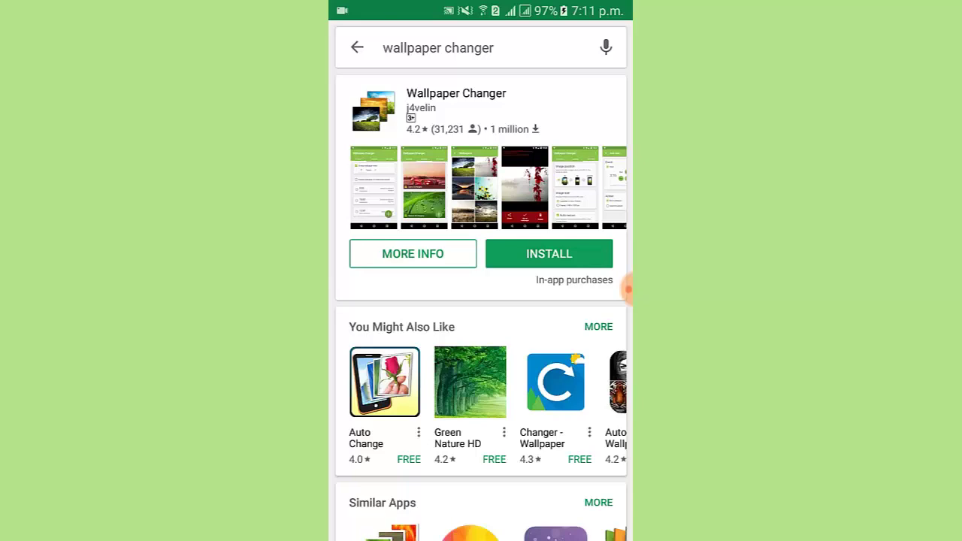
# Install Wallpaper Changer by j4velin and launch it.
pyautogui.click(549, 254)
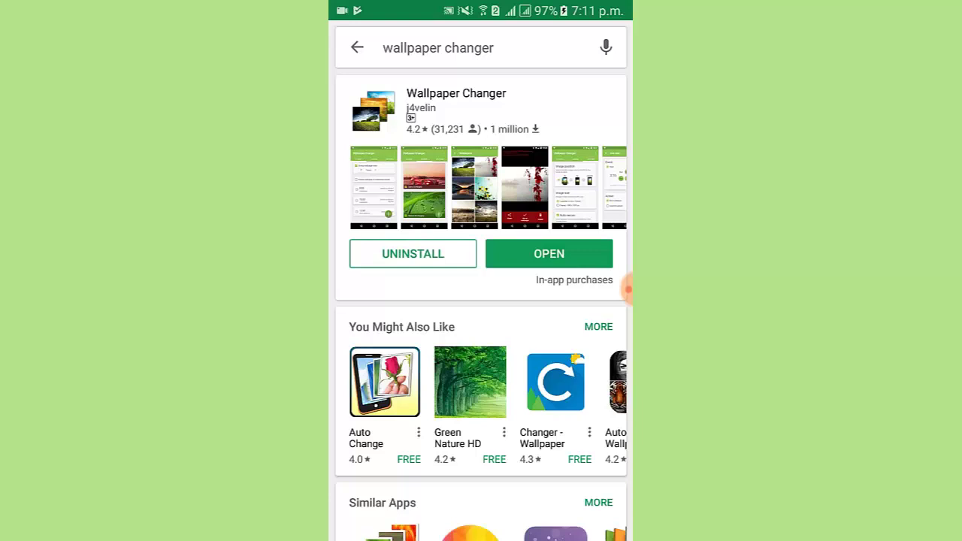
pyautogui.click(549, 253)
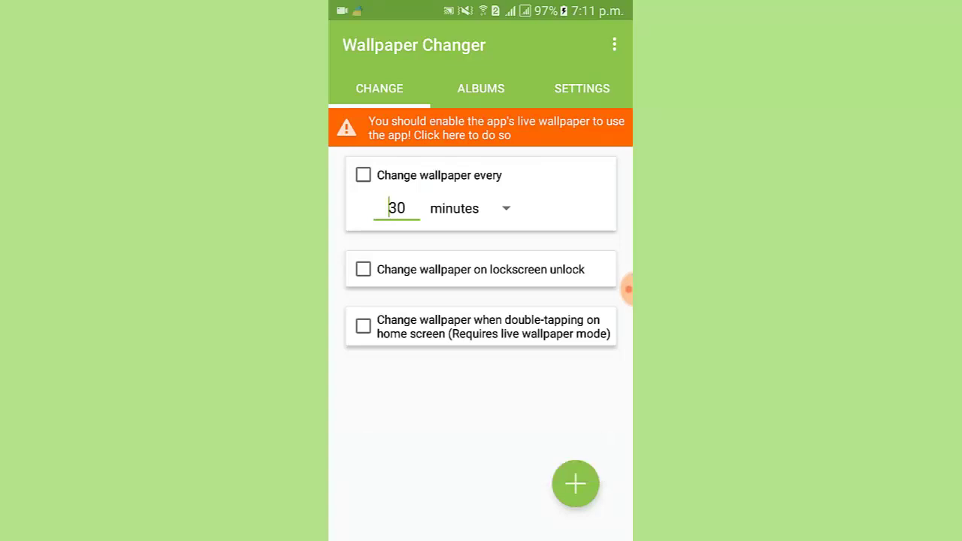
# Apply Wallpaper Changer's live wallpaper from the warning banner and return to the app.
pyautogui.click(481, 128)
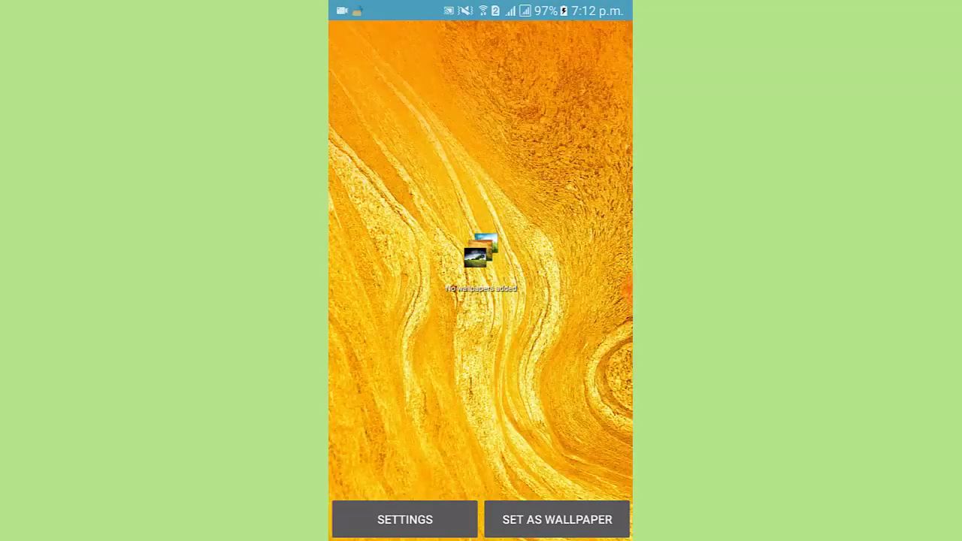
pyautogui.press('Escape')
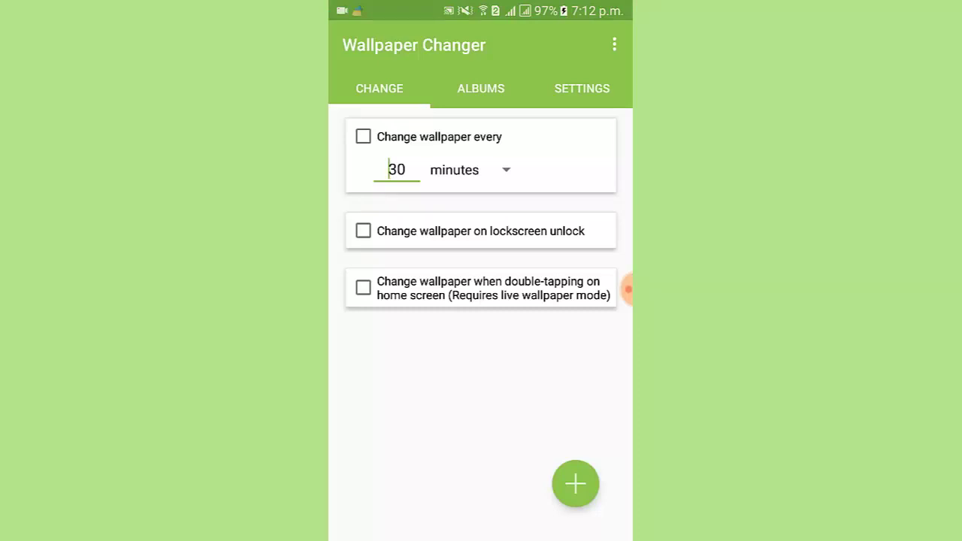
# Set the wallpaper to change every 1 minute and on lockscreen unlock.
pyautogui.click(406, 190)
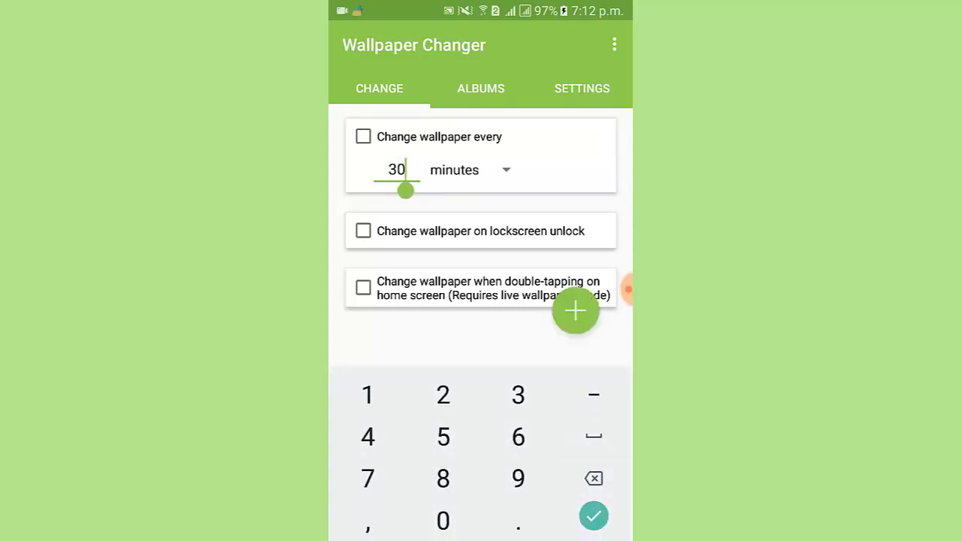
pyautogui.click(593, 478)
pyautogui.click(594, 478)
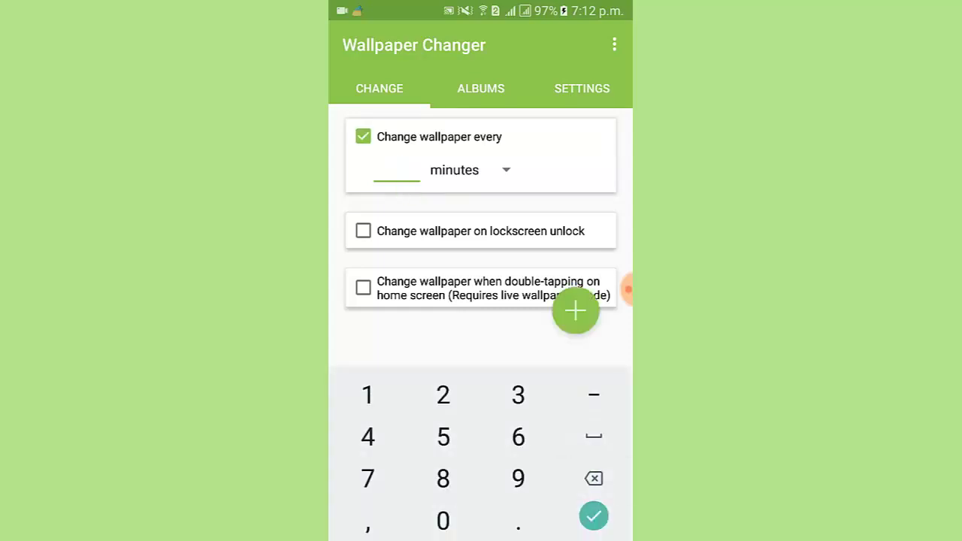
pyautogui.click(506, 170)
pyautogui.click(454, 181)
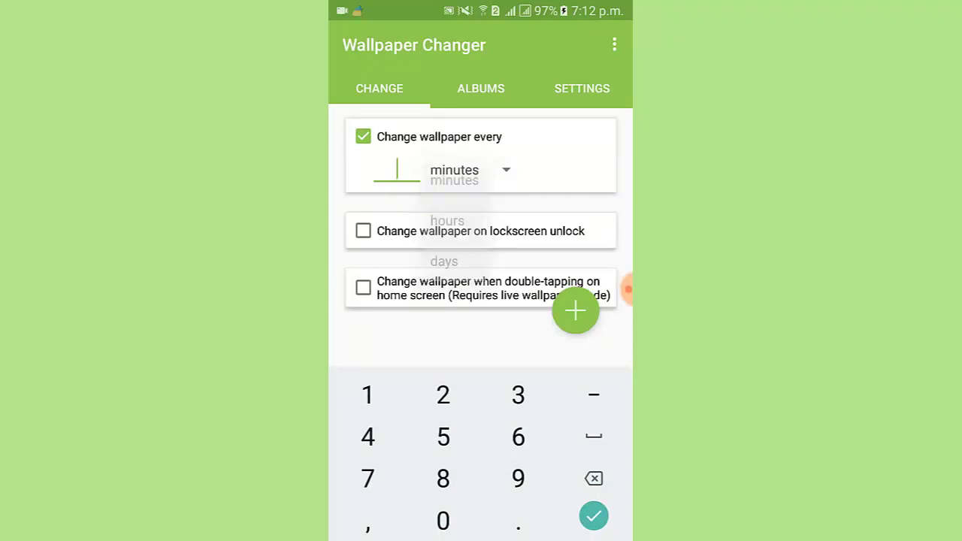
pyautogui.click(368, 394)
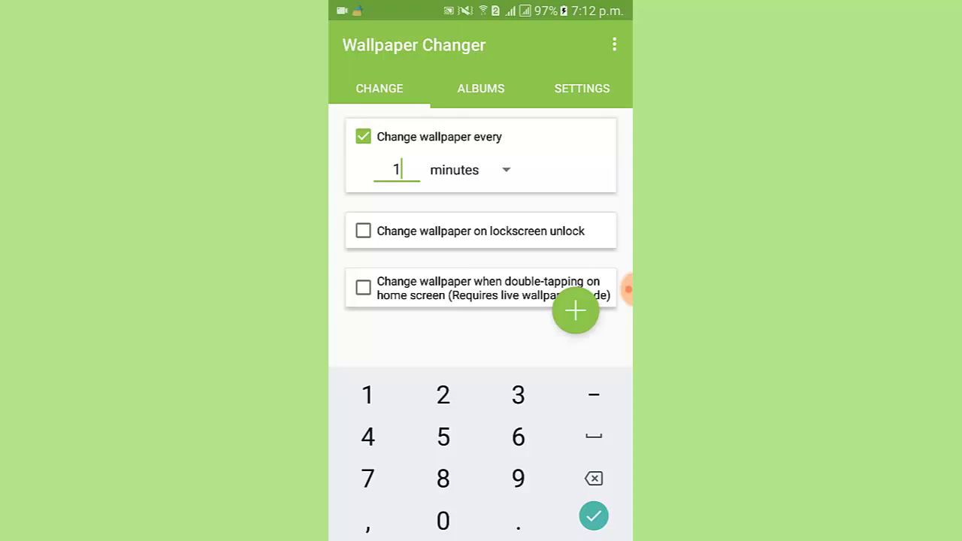
pyautogui.click(363, 230)
pyautogui.press('Escape')
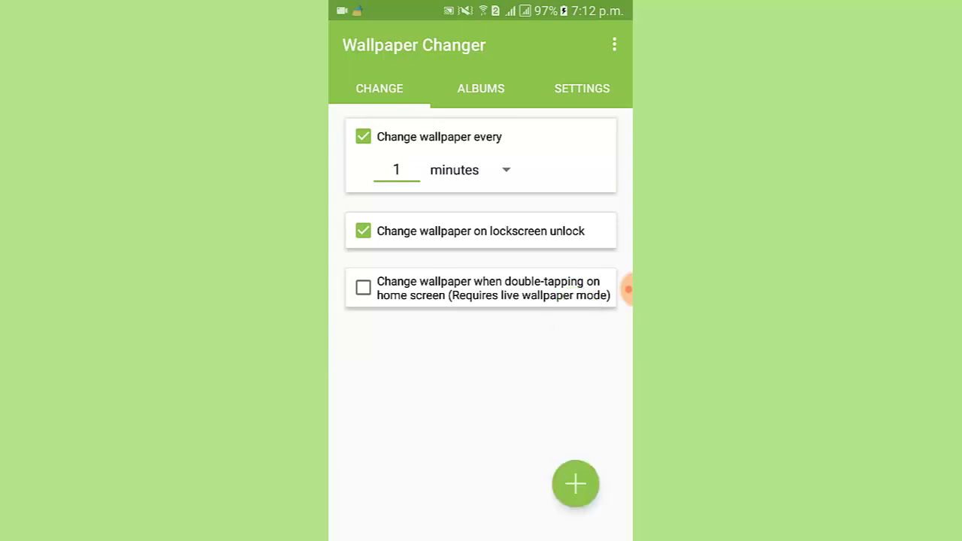
pyautogui.moveTo(629, 289); pyautogui.dragTo(628, 293)
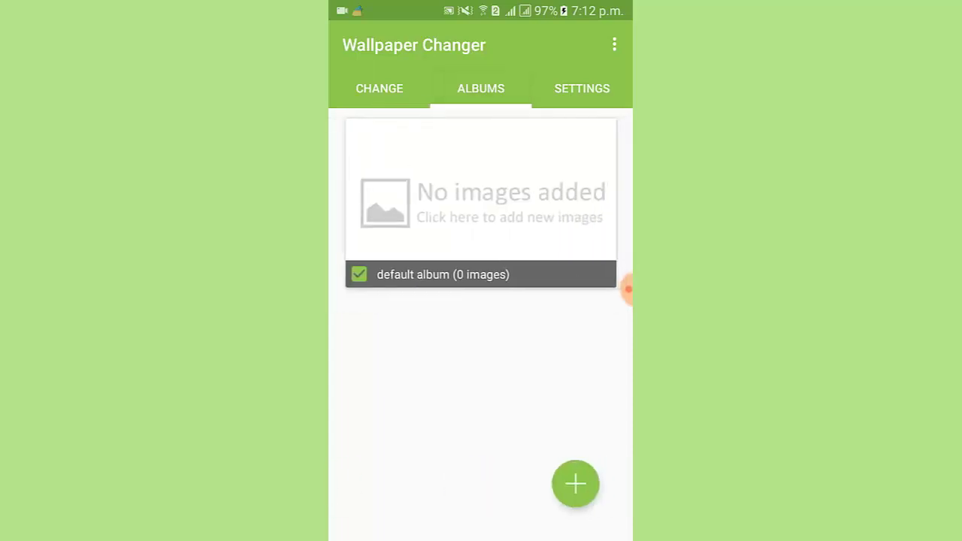
# Open the default album and add a storage folder as an image source.
pyautogui.click(576, 483)
pyautogui.click(576, 339)
pyautogui.click(482, 226)
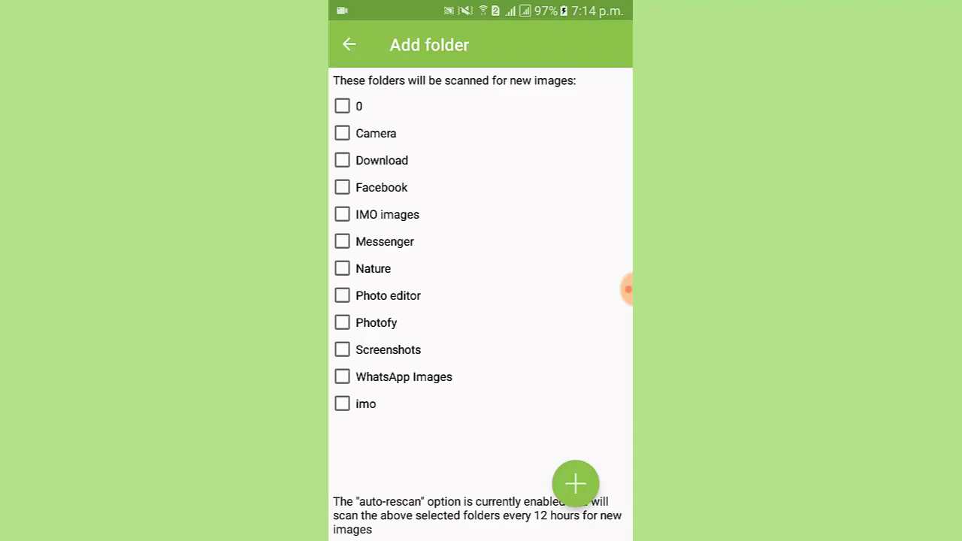
pyautogui.click(374, 268)
pyautogui.click(576, 484)
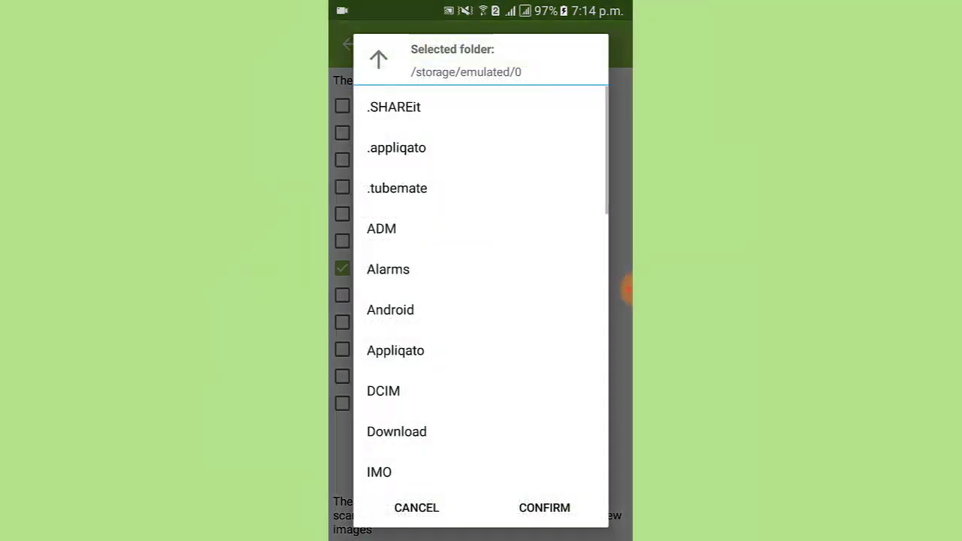
pyautogui.click(544, 508)
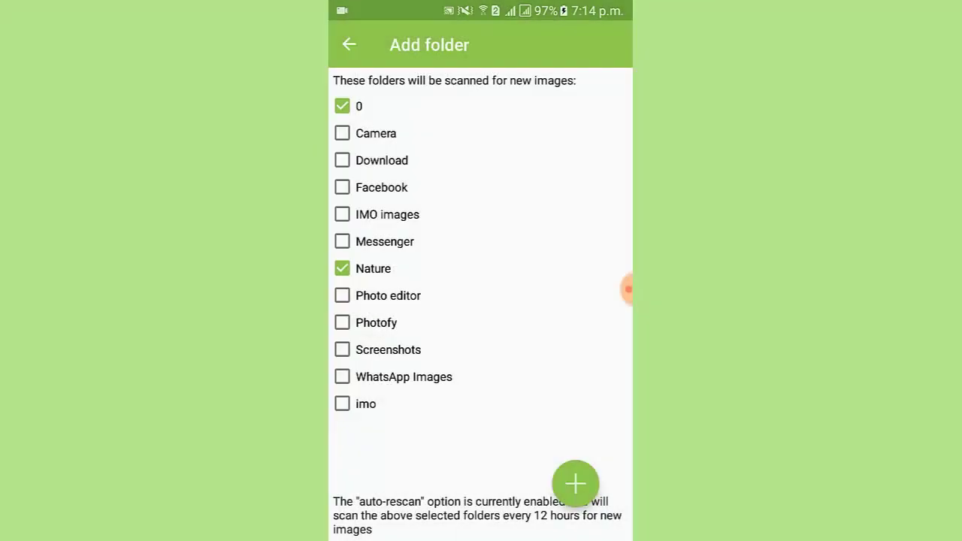
# Drop folder 0 and scan the Nature folder's five images into the default album.
pyautogui.click(345, 106)
pyautogui.click(575, 483)
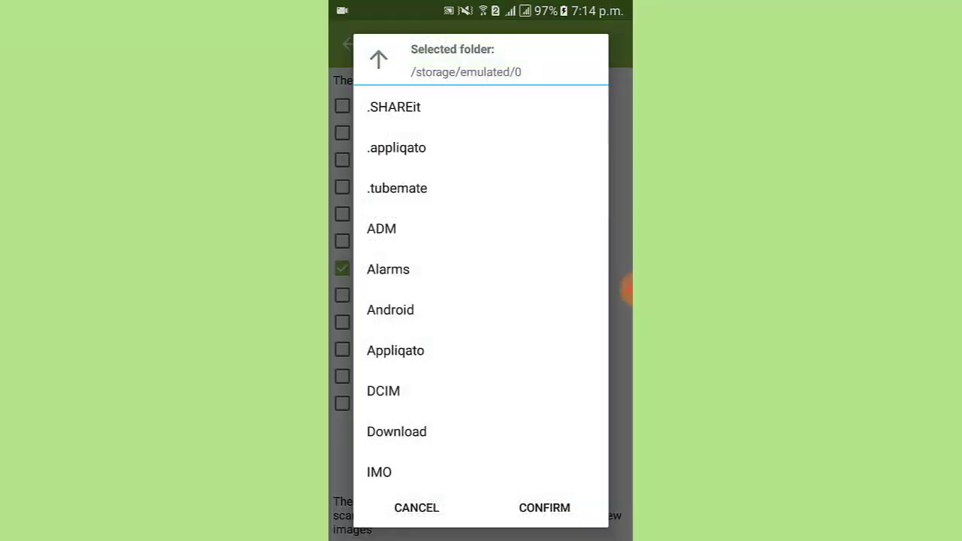
pyautogui.scroll(-5, 481, 292)
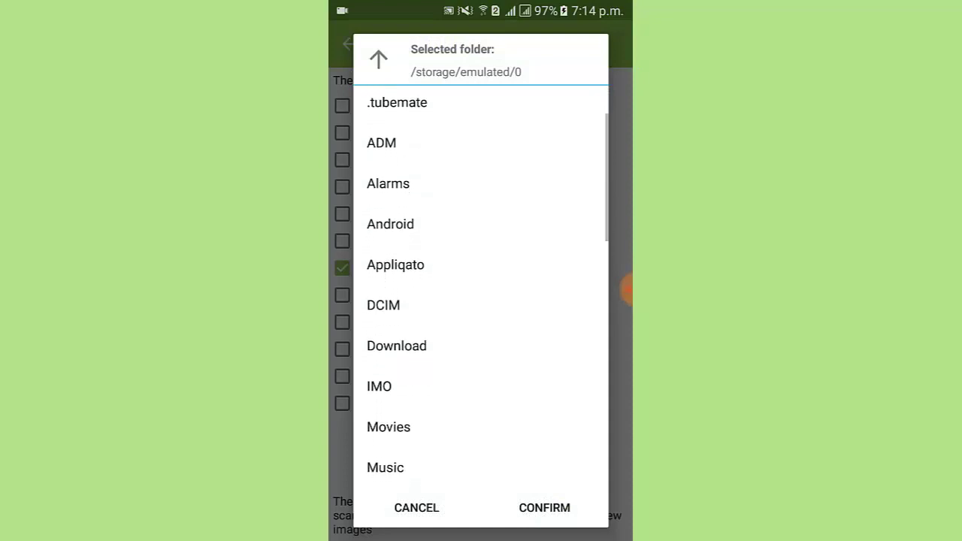
pyautogui.click(406, 323)
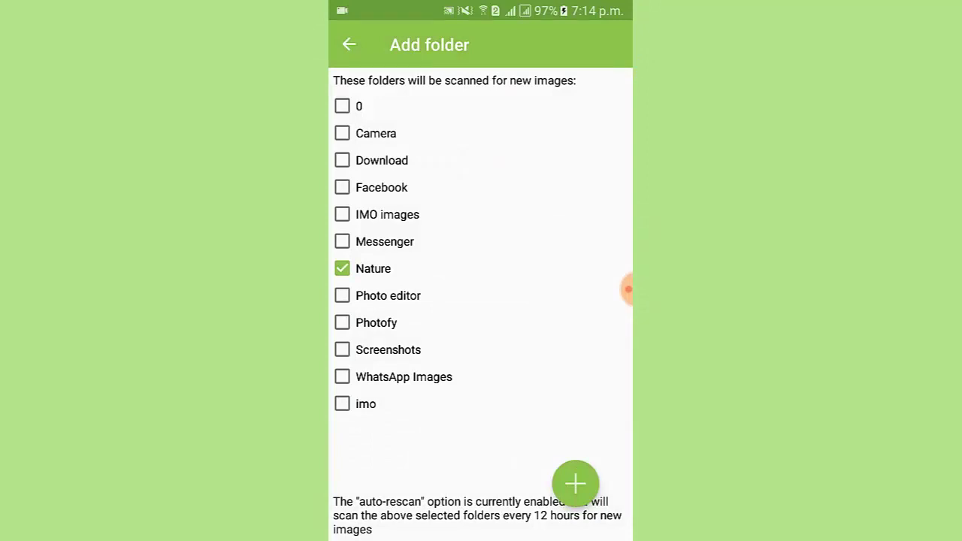
pyautogui.press('Escape')
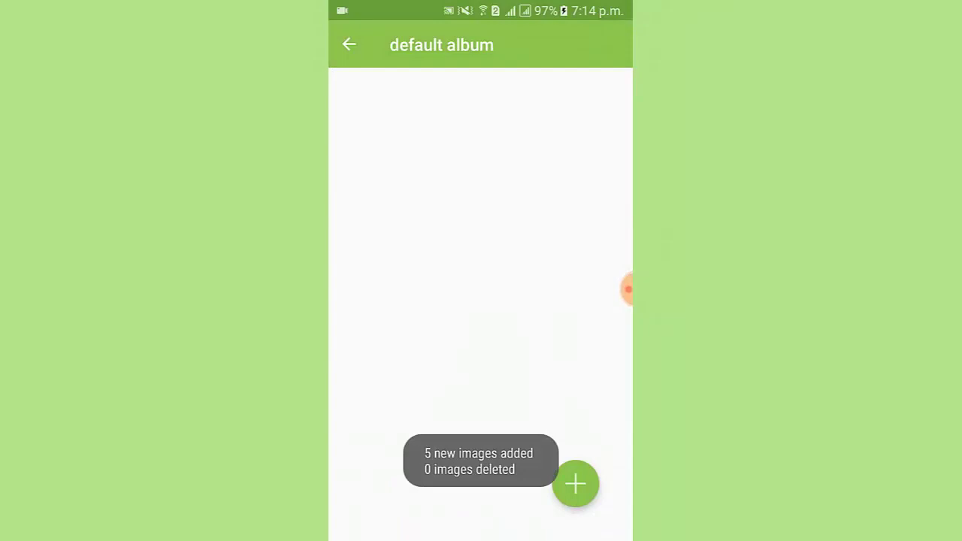
pyautogui.press('Escape')
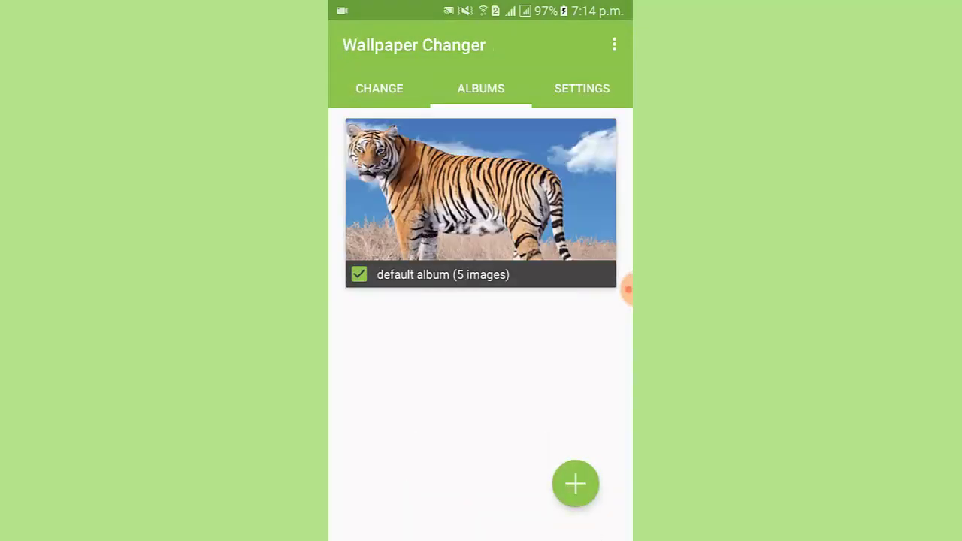
# Set Image size to Display (720 x 1280 px) in the wallpaper settings.
pyautogui.click(582, 88)
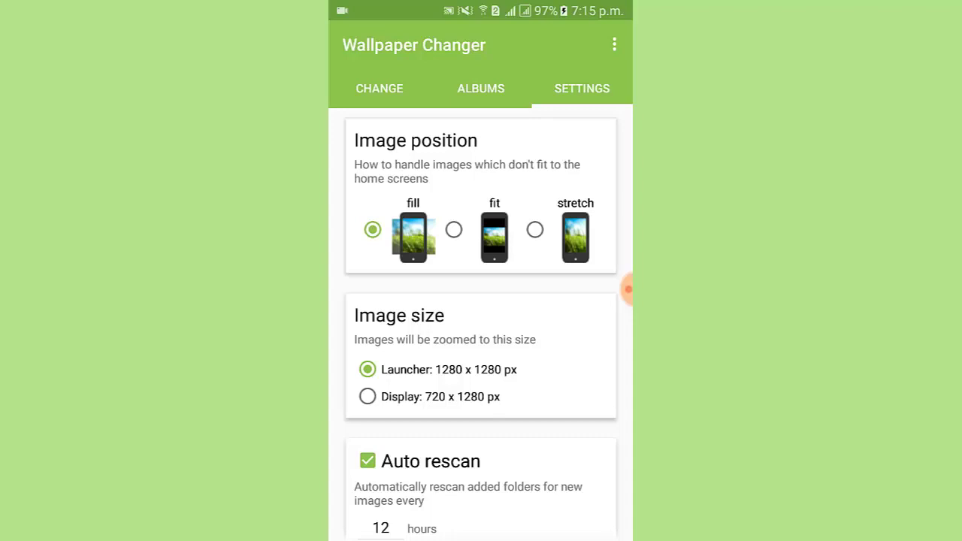
pyautogui.scroll(-2, 629, 289)
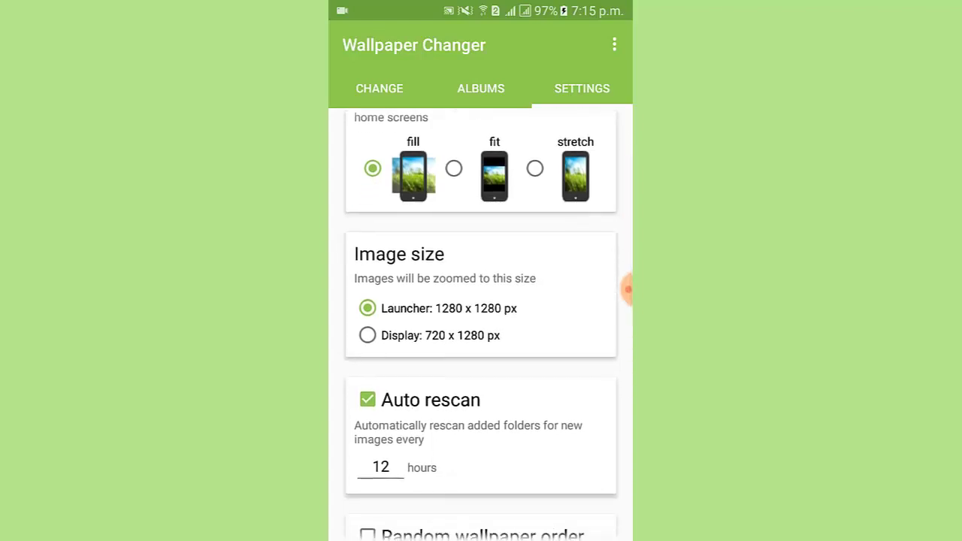
pyautogui.click(368, 336)
pyautogui.scroll(-3, 628, 289)
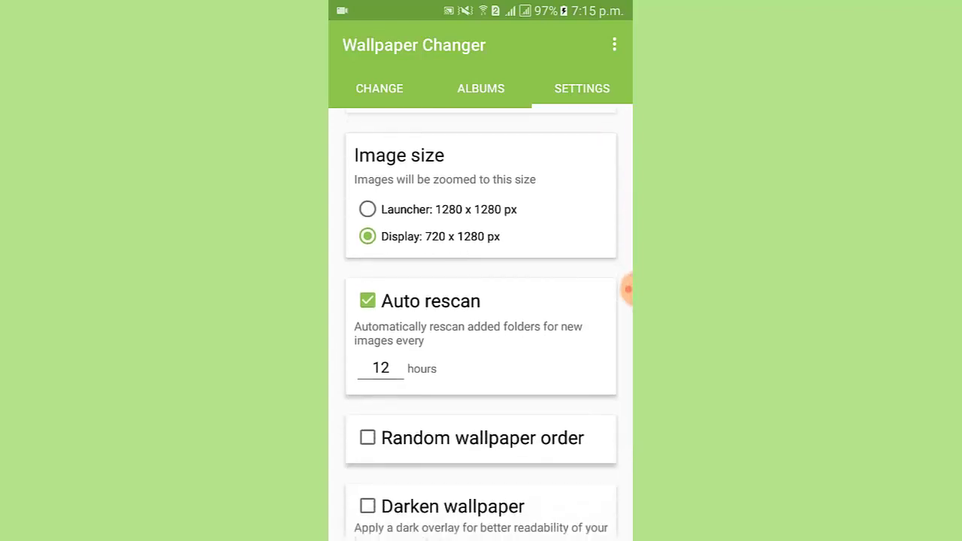
pyautogui.scroll(-3, 628, 289)
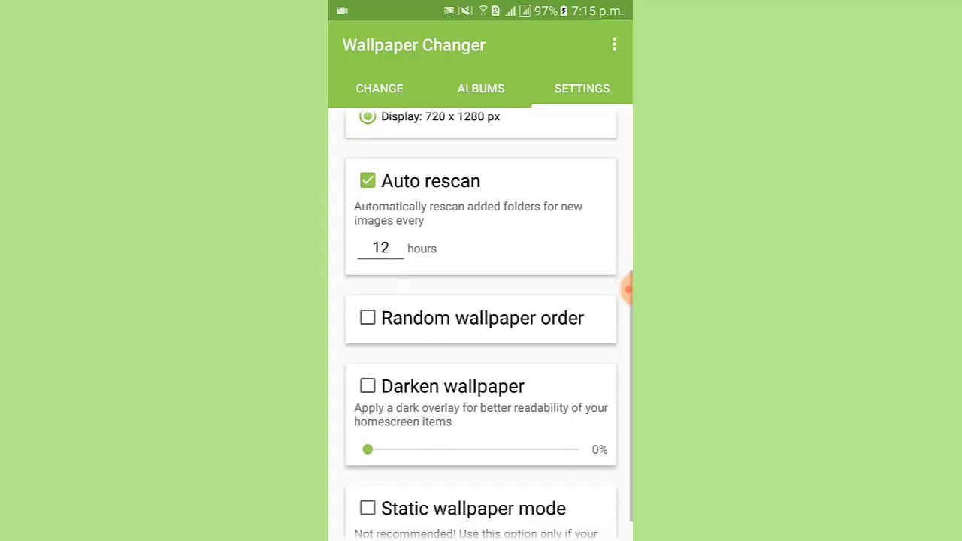
pyautogui.scroll(-1, 629, 289)
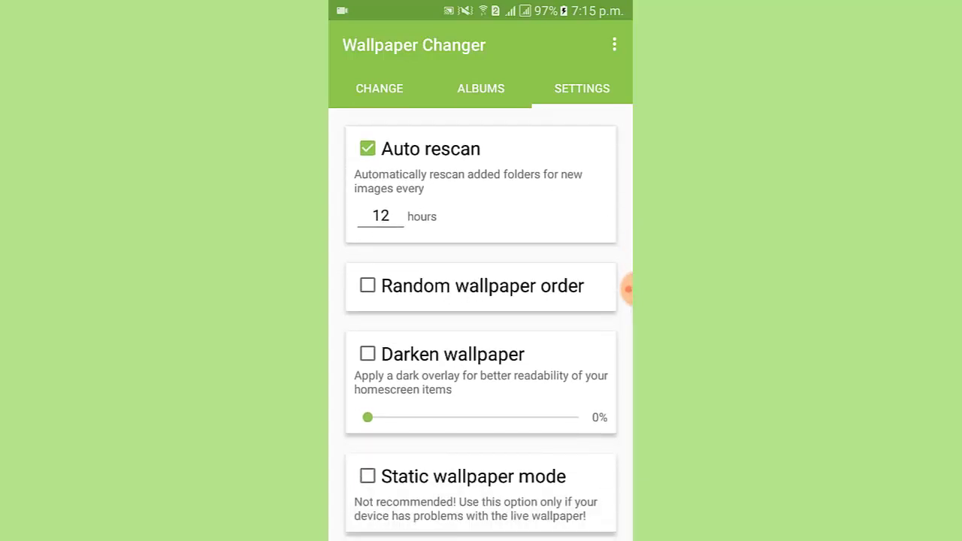
pyautogui.scroll(1, 628, 289)
pyautogui.scroll(2, 629, 288)
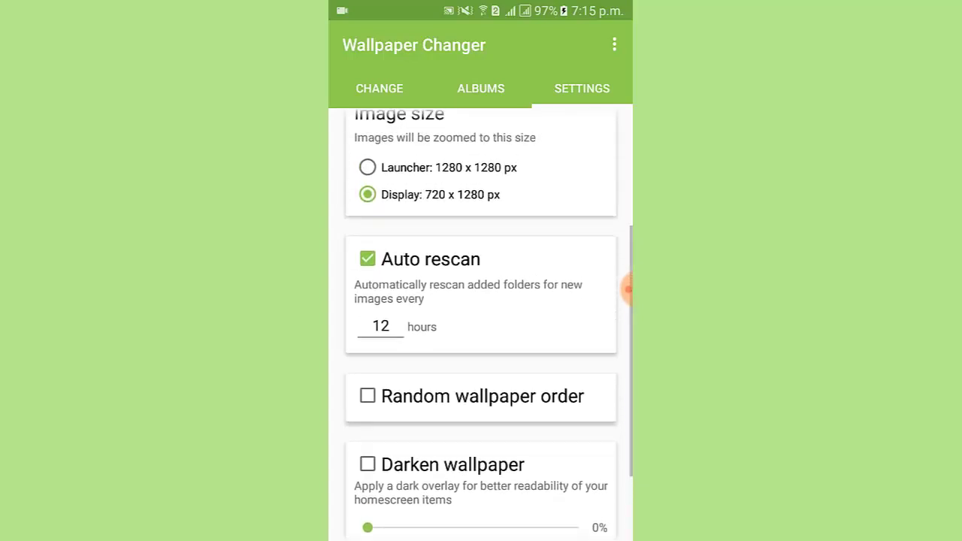
pyautogui.scroll(5, 629, 288)
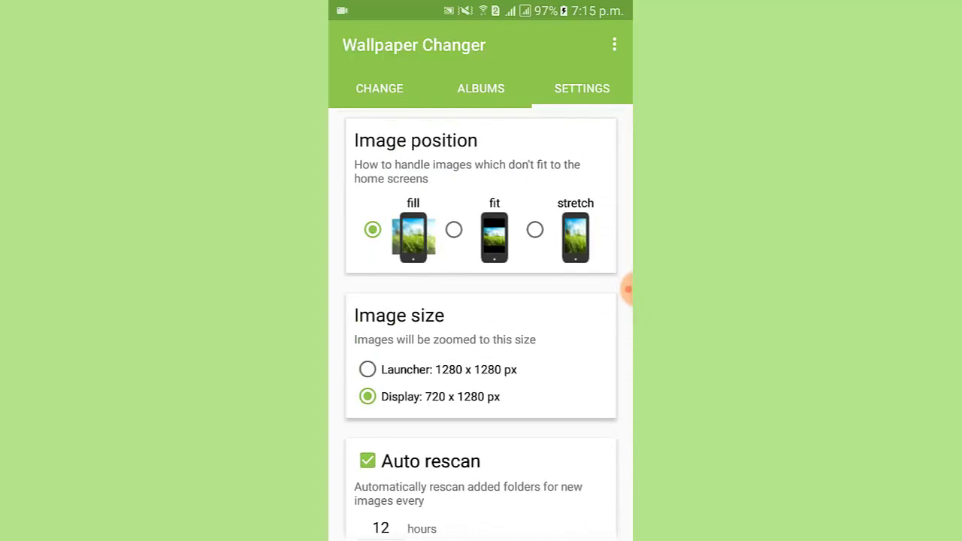
pyautogui.press('Escape')
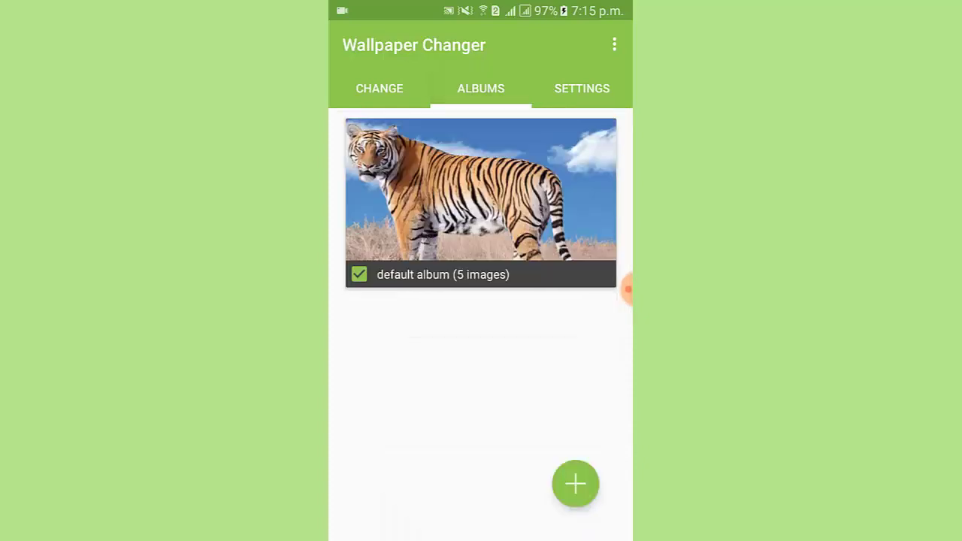
# Flip between home screen and app drawer to watch the wallpaper become the blossom-tree painting.
pyautogui.press('Escape')
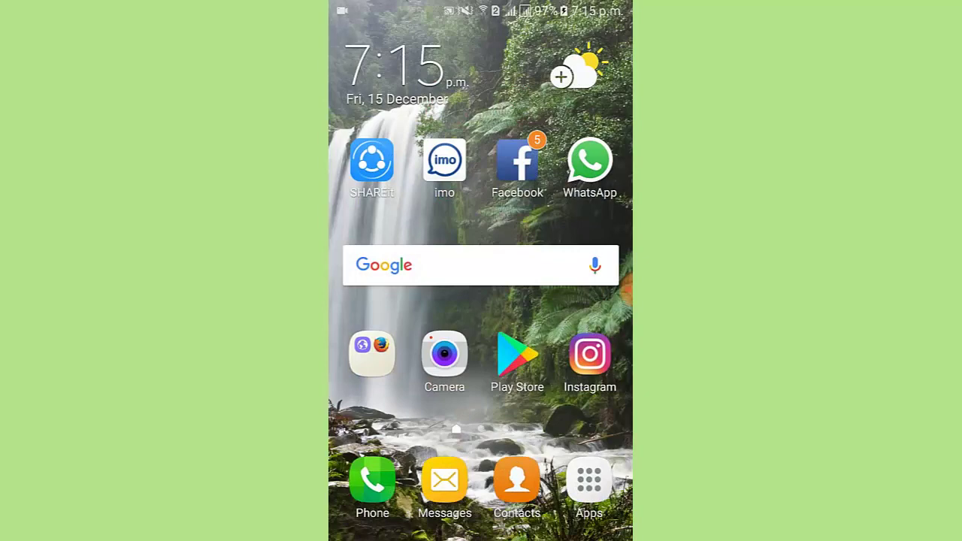
pyautogui.click(589, 481)
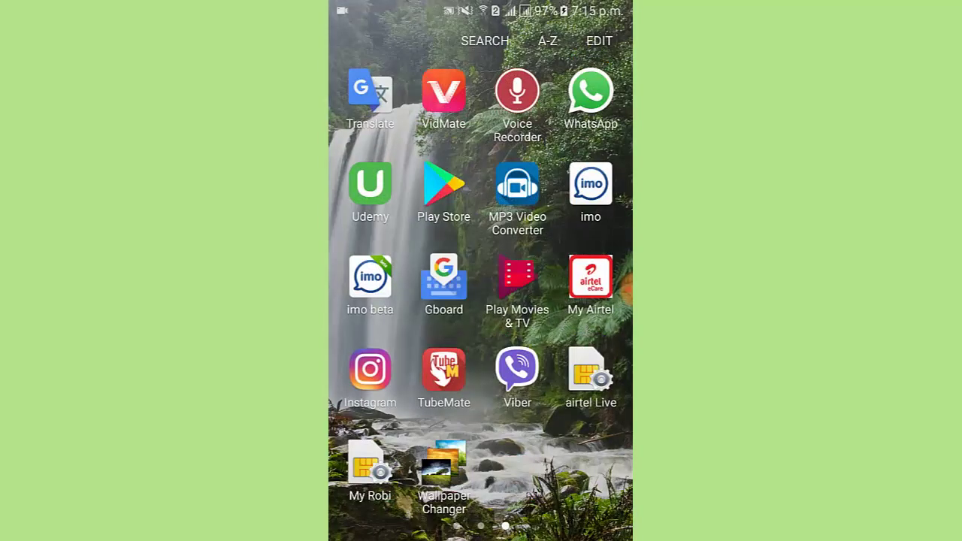
pyautogui.moveTo(361, 301); pyautogui.dragTo(617, 300)
pyautogui.press('Escape')
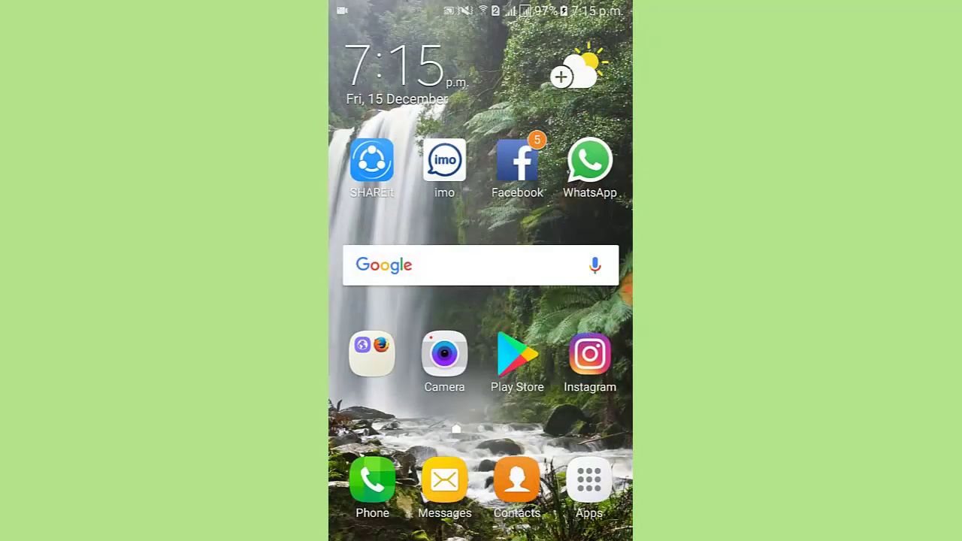
pyautogui.click(590, 481)
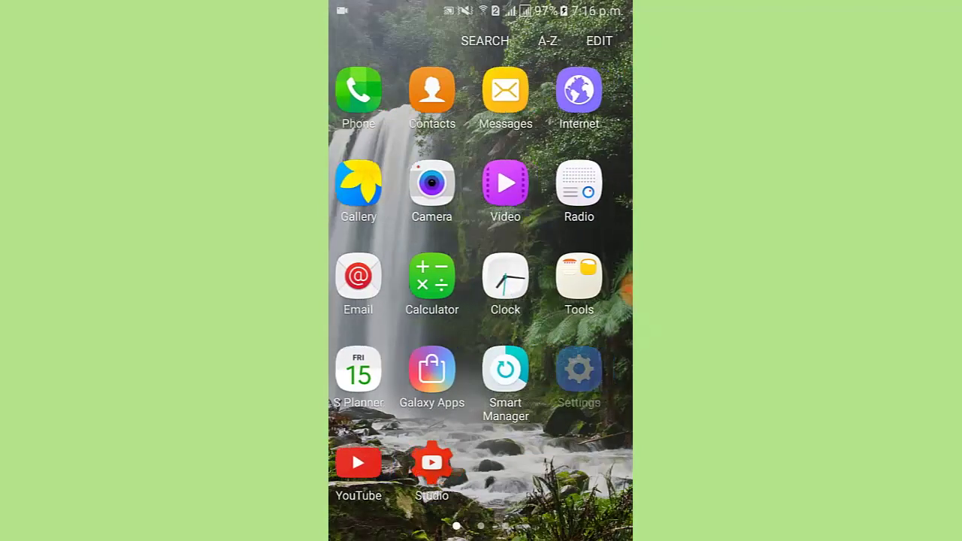
pyautogui.moveTo(586, 301)
pyautogui.mouseDown()
pyautogui.moveTo(376, 300)
pyautogui.moveTo(587, 301)
pyautogui.mouseUp()
pyautogui.moveTo(376, 301)
pyautogui.mouseDown()
pyautogui.moveTo(586, 301)
pyautogui.moveTo(421, 300)
pyautogui.mouseUp()
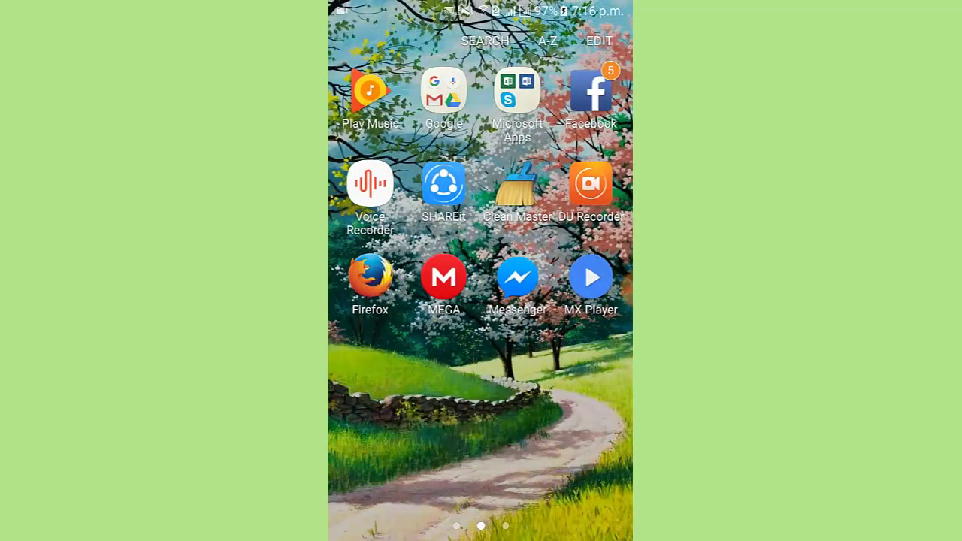
pyautogui.press('Home')
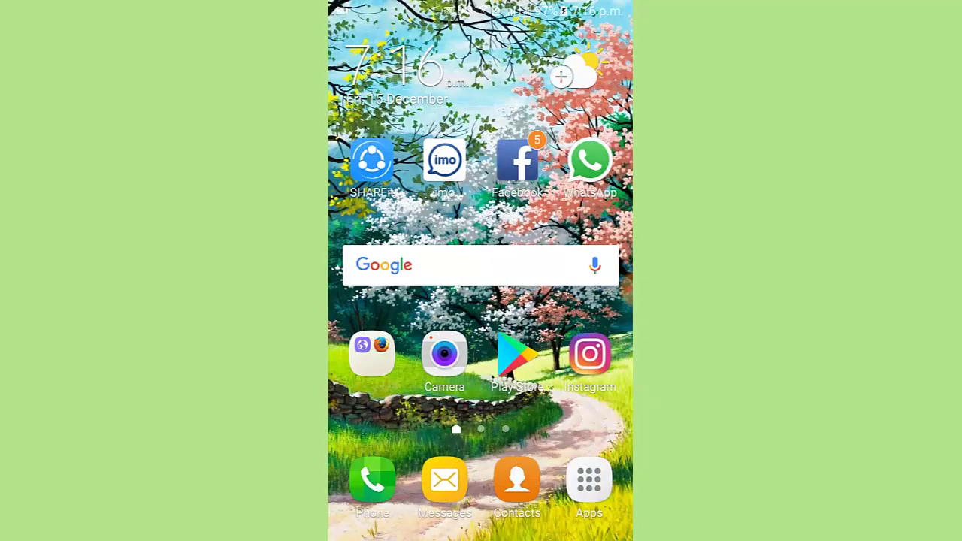
pyautogui.click(589, 481)
pyautogui.moveTo(571, 338)
pyautogui.mouseDown()
pyautogui.moveTo(391, 338)
pyautogui.moveTo(572, 338)
pyautogui.mouseUp()
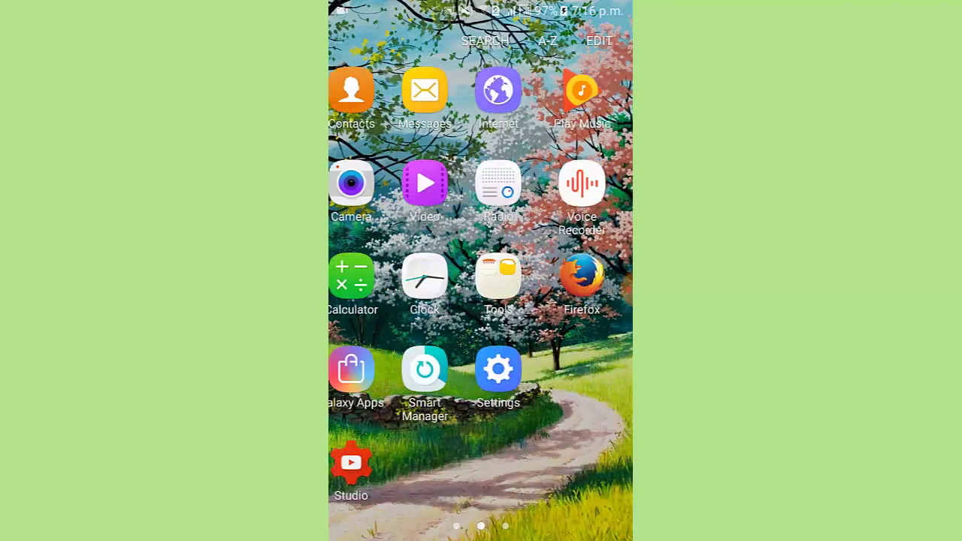